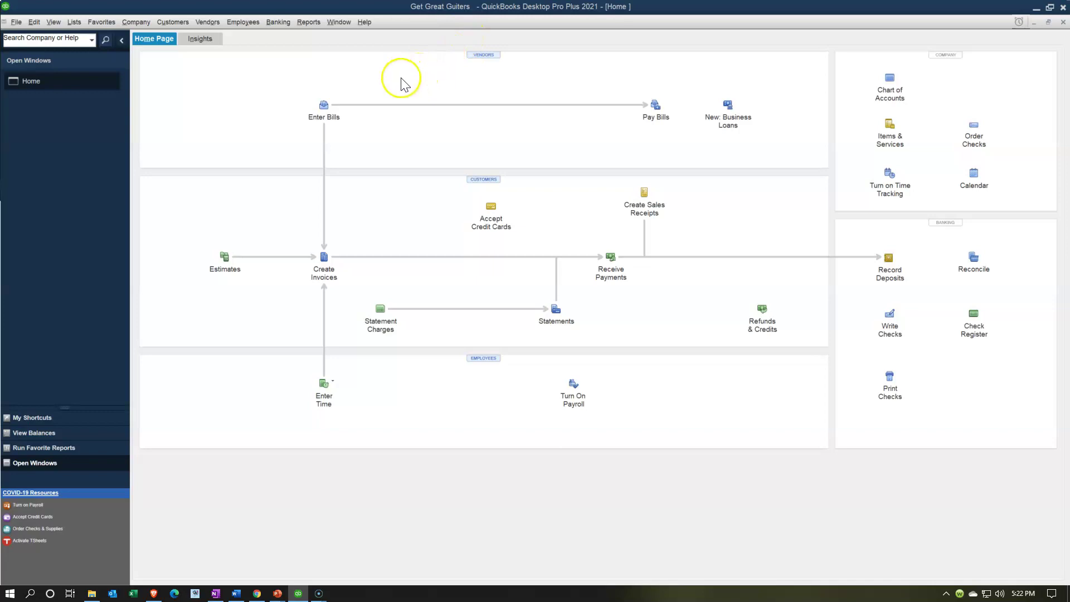
Open Preferences from the Edit menu and show Desktop View's My Preferences settings
{"action": "left_click", "coordinate": [31, 24]}
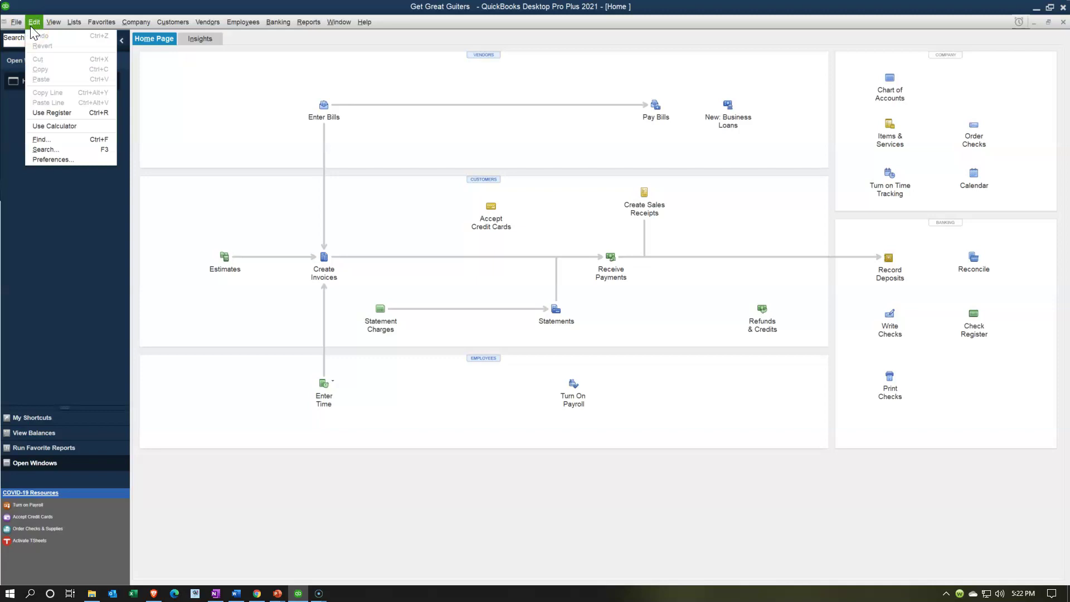
{"action": "left_click", "coordinate": [80, 162]}
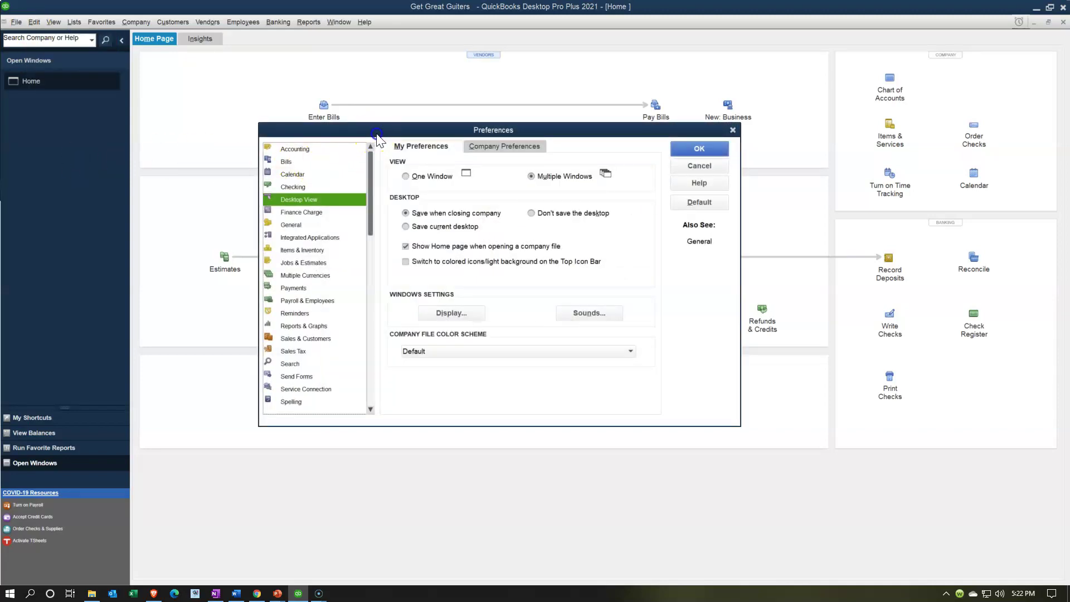
{"action": "left_click_drag", "start_coordinate": [376, 135], "coordinate": [360, 108]}
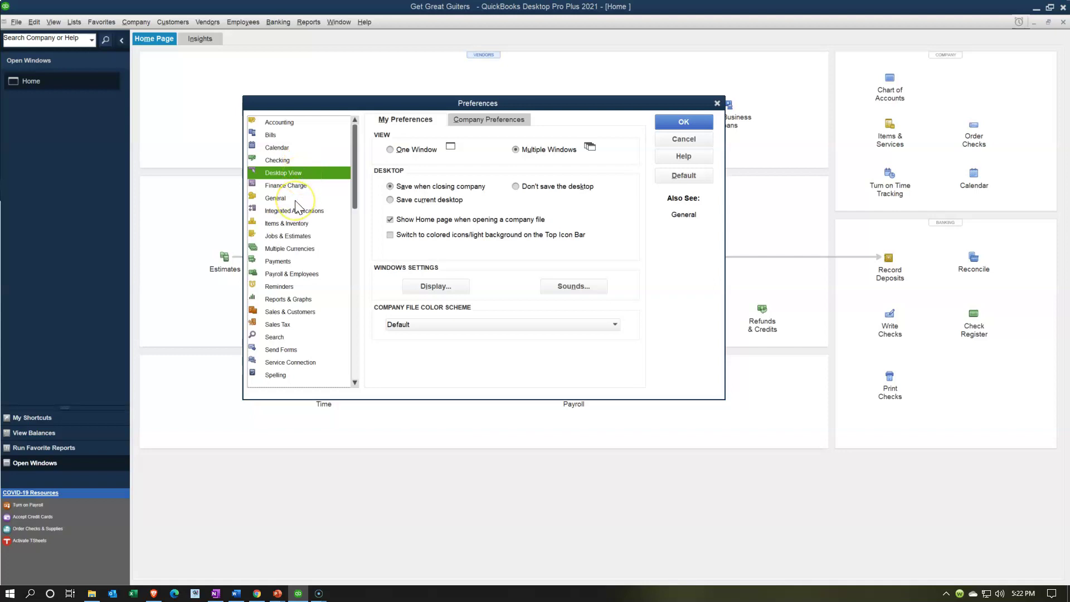
{"action": "left_click", "coordinate": [312, 171]}
{"action": "left_click", "coordinate": [413, 127]}
{"action": "left_click", "coordinate": [429, 129]}
Preview Brown, Orange and Blue-Green colour schemes, restore Default, then show Company Preferences
{"action": "left_click", "coordinate": [478, 325]}
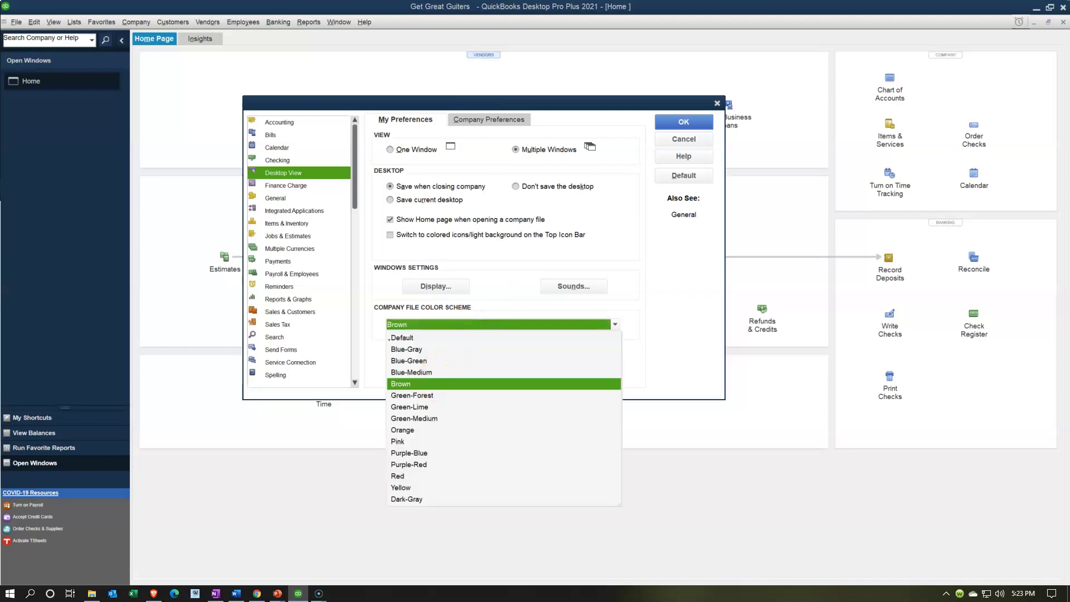
{"action": "left_click", "coordinate": [436, 384]}
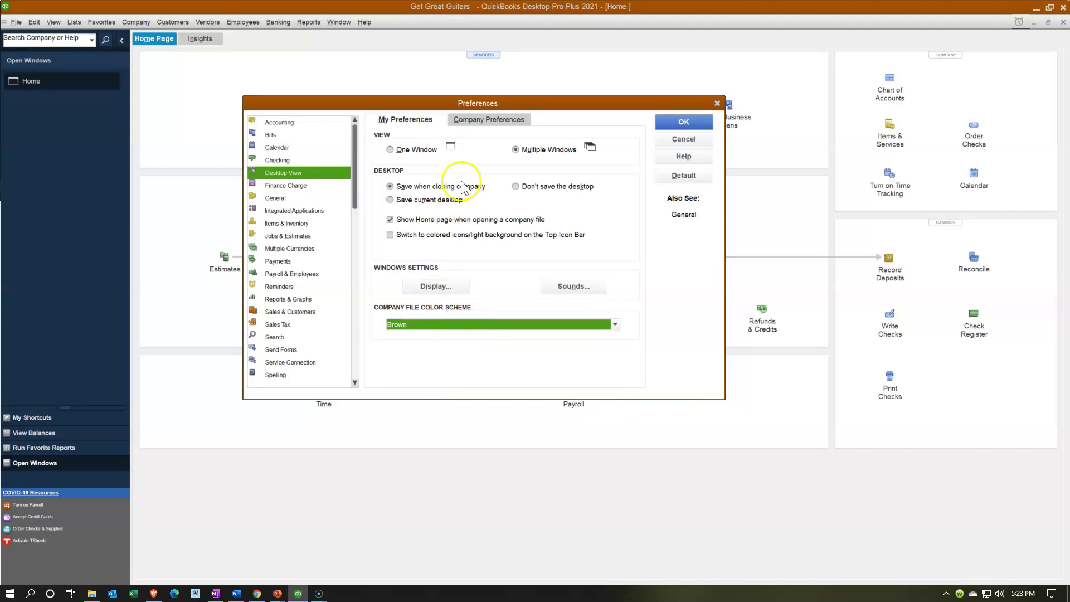
{"action": "left_click", "coordinate": [517, 325]}
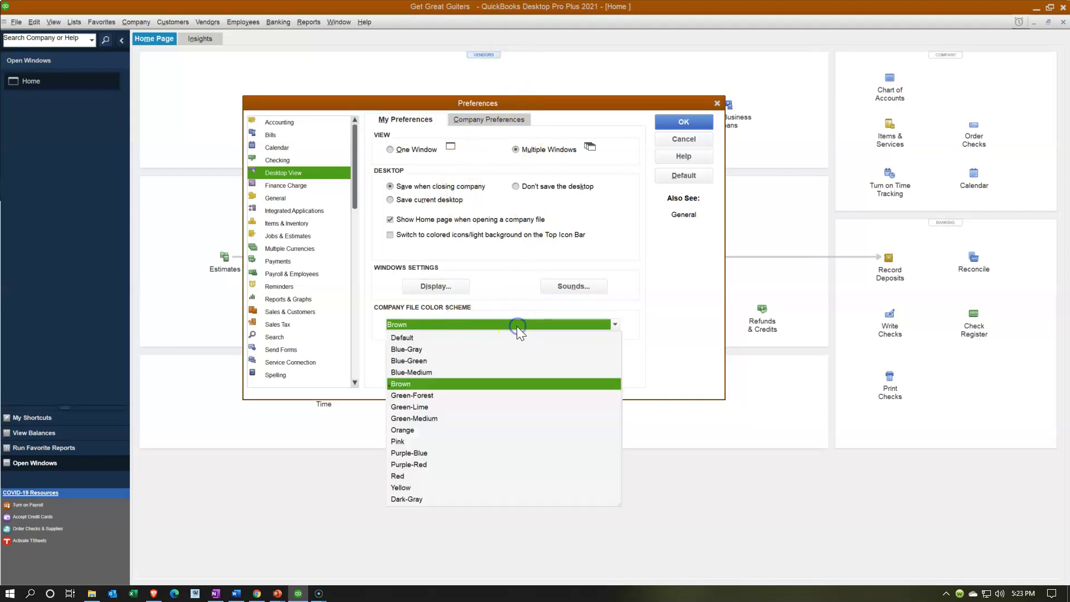
{"action": "left_click", "coordinate": [412, 431]}
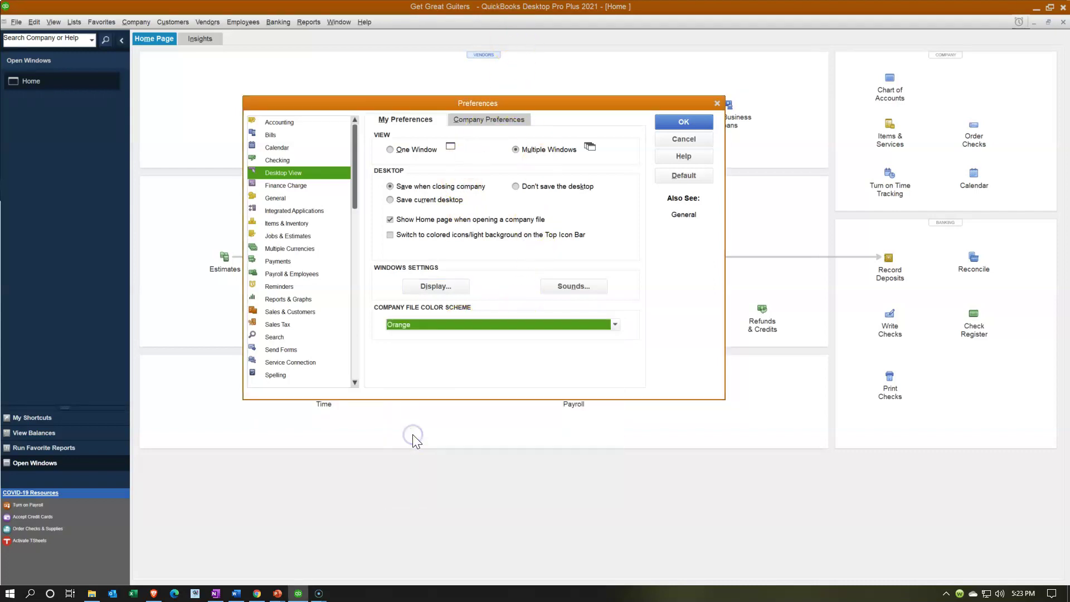
{"action": "left_click", "coordinate": [471, 325]}
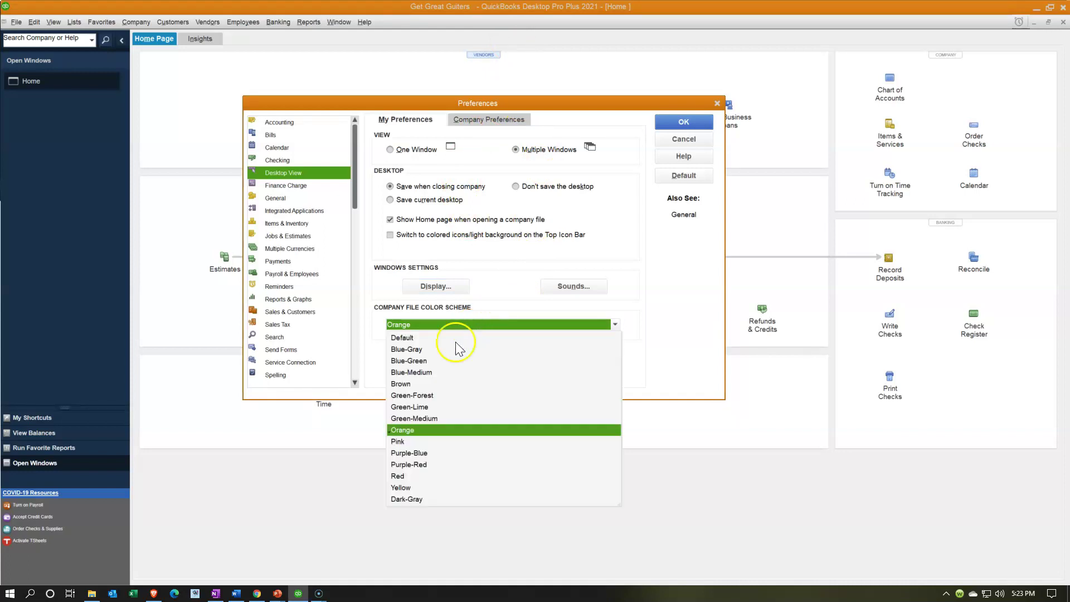
{"action": "left_click", "coordinate": [424, 361]}
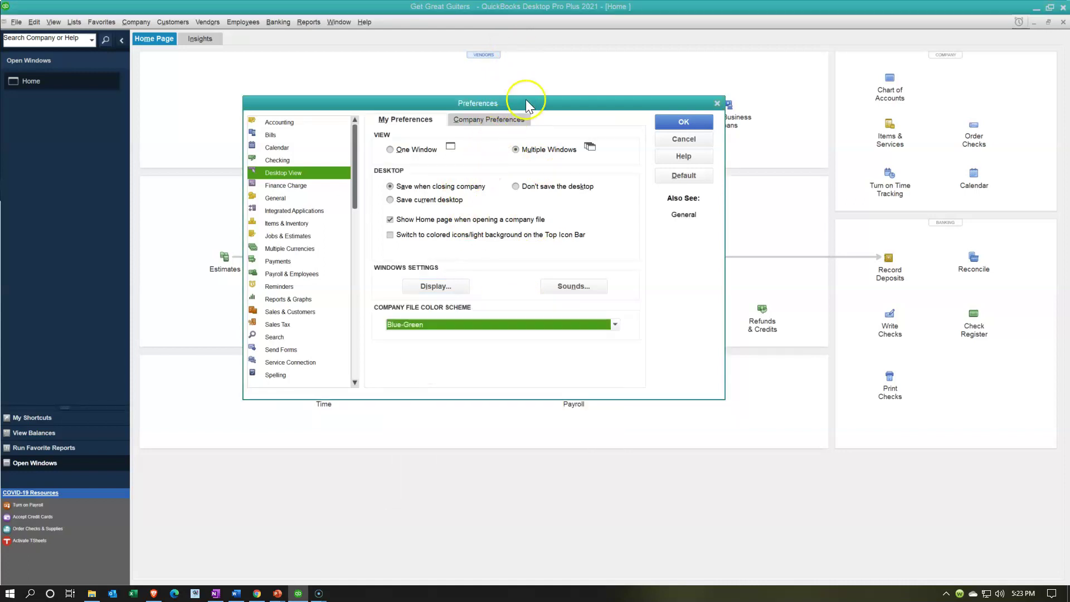
{"action": "left_click", "coordinate": [511, 335]}
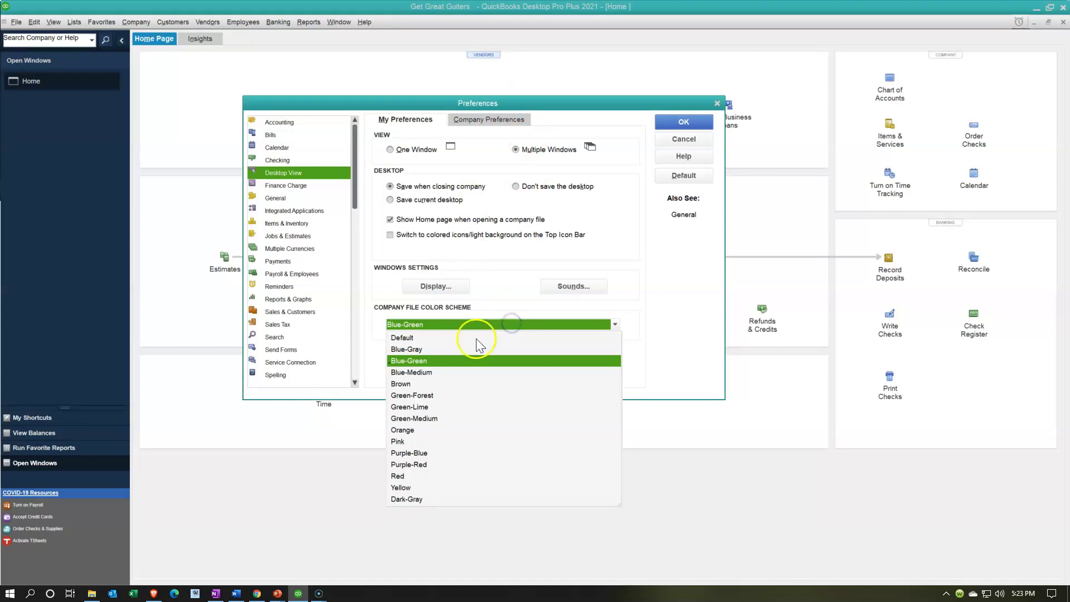
{"action": "left_click", "coordinate": [420, 336]}
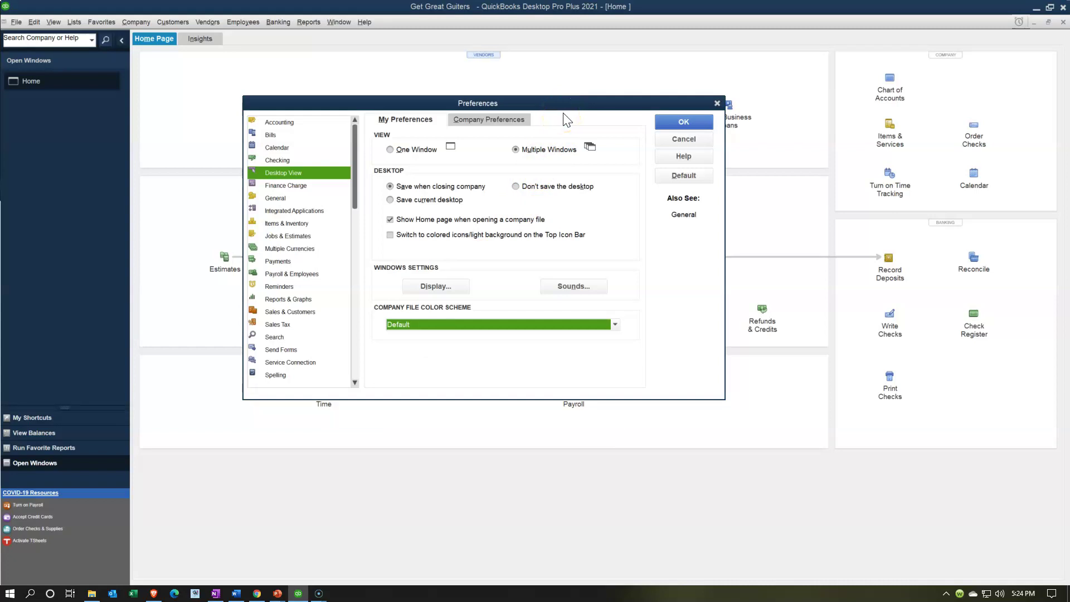
{"action": "left_click", "coordinate": [503, 122]}
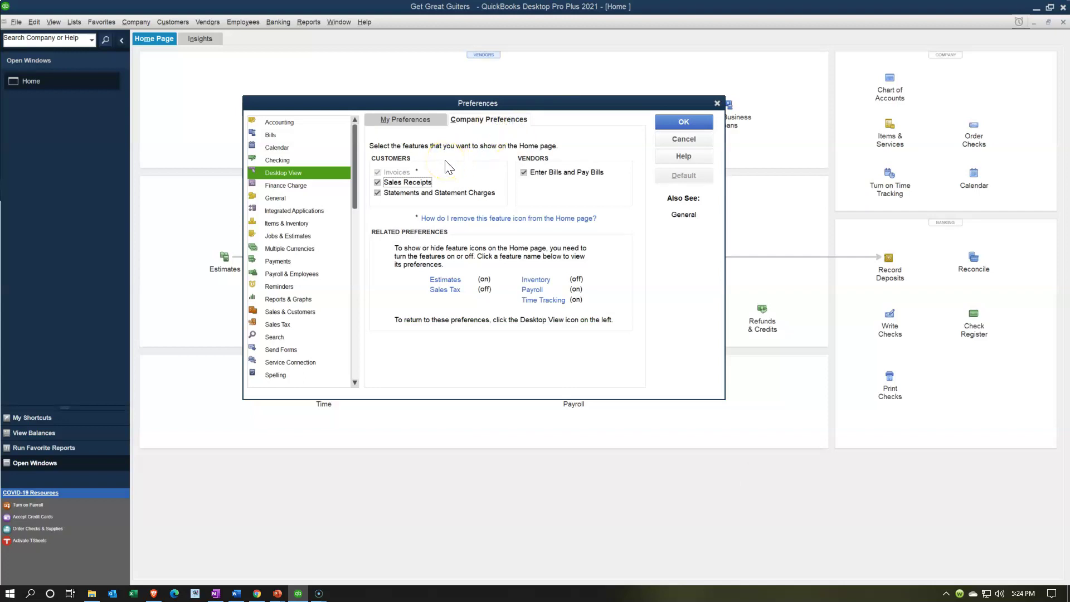
Reposition the Preferences window to uncover the Home page's Estimates workflow
{"action": "left_click_drag", "start_coordinate": [533, 101], "coordinate": [801, 241]}
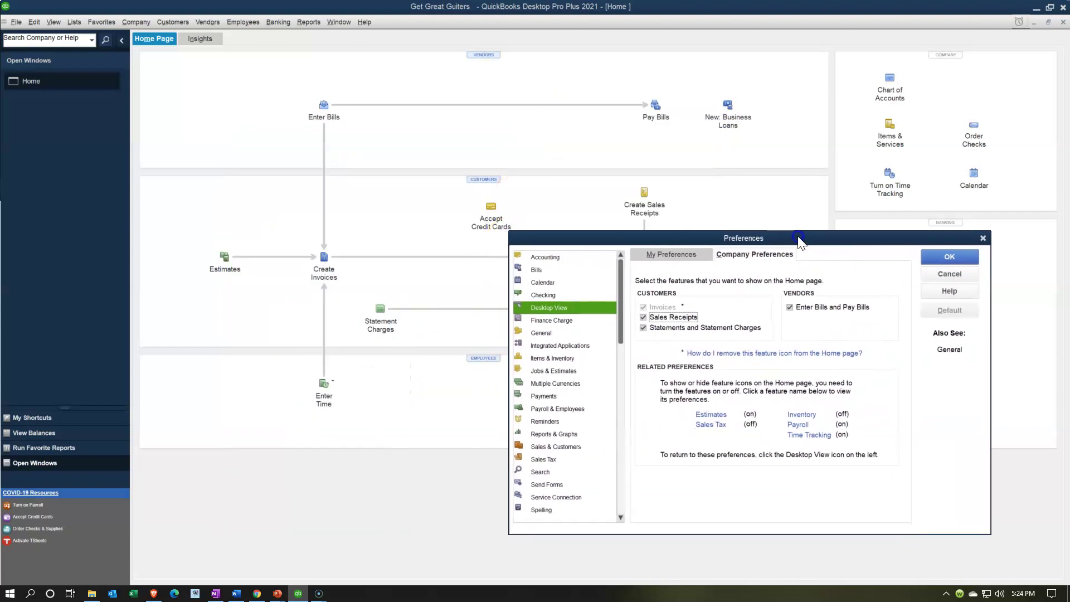
{"action": "left_click_drag", "start_coordinate": [801, 243], "coordinate": [800, 243]}
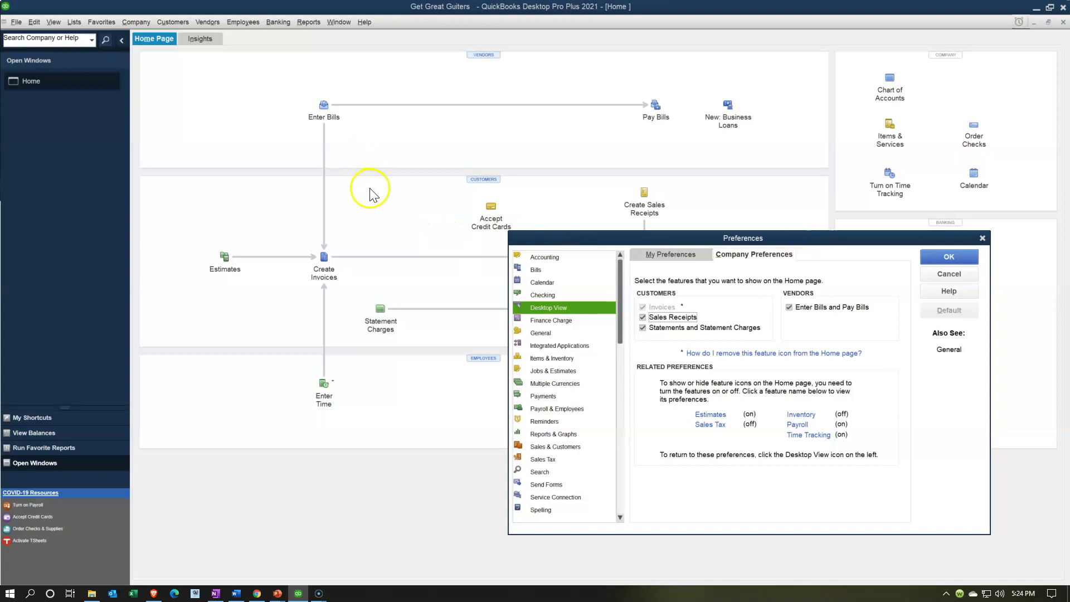
{"action": "left_click_drag", "start_coordinate": [806, 242], "coordinate": [569, 109]}
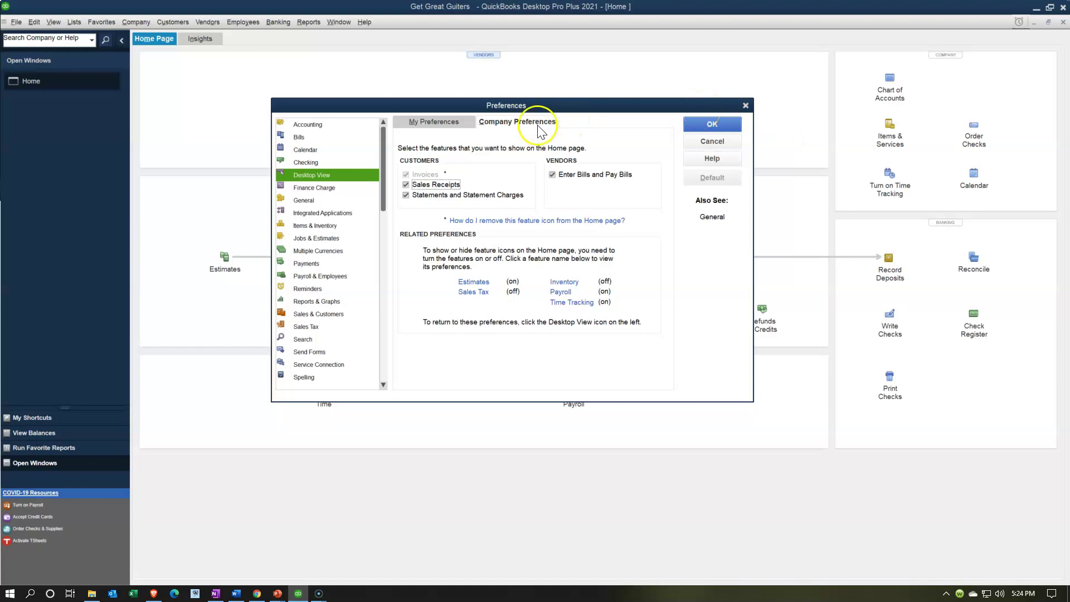
{"action": "left_click", "coordinate": [538, 105]}
{"action": "left_click_drag", "start_coordinate": [537, 106], "coordinate": [767, 132]}
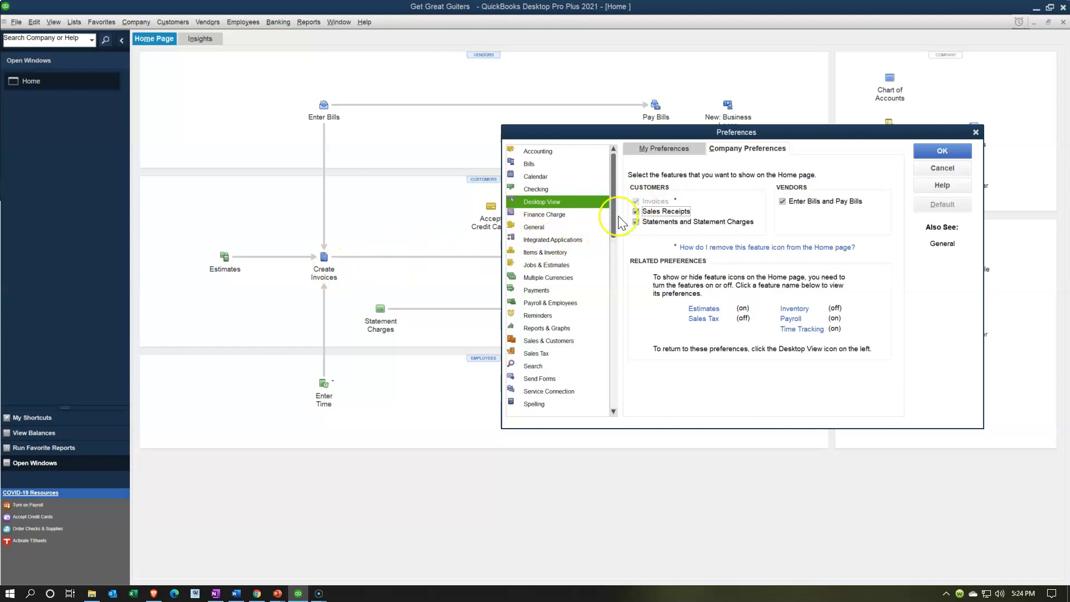
{"action": "left_click_drag", "start_coordinate": [773, 137], "coordinate": [393, 158]}
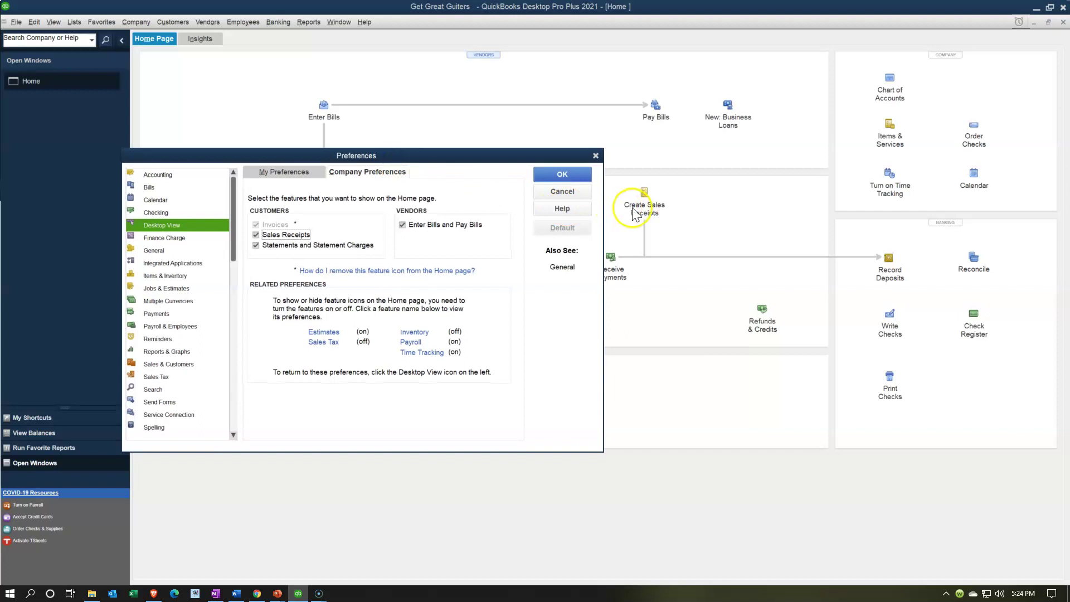
{"action": "left_click_drag", "start_coordinate": [465, 167], "coordinate": [696, 125]}
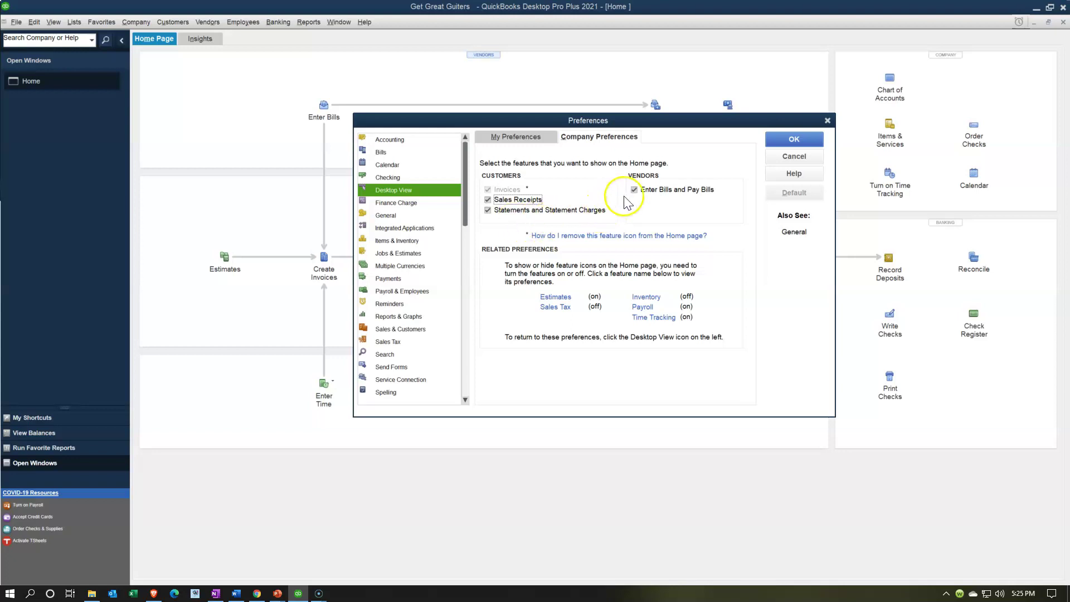
{"action": "left_click_drag", "start_coordinate": [637, 130], "coordinate": [578, 172]}
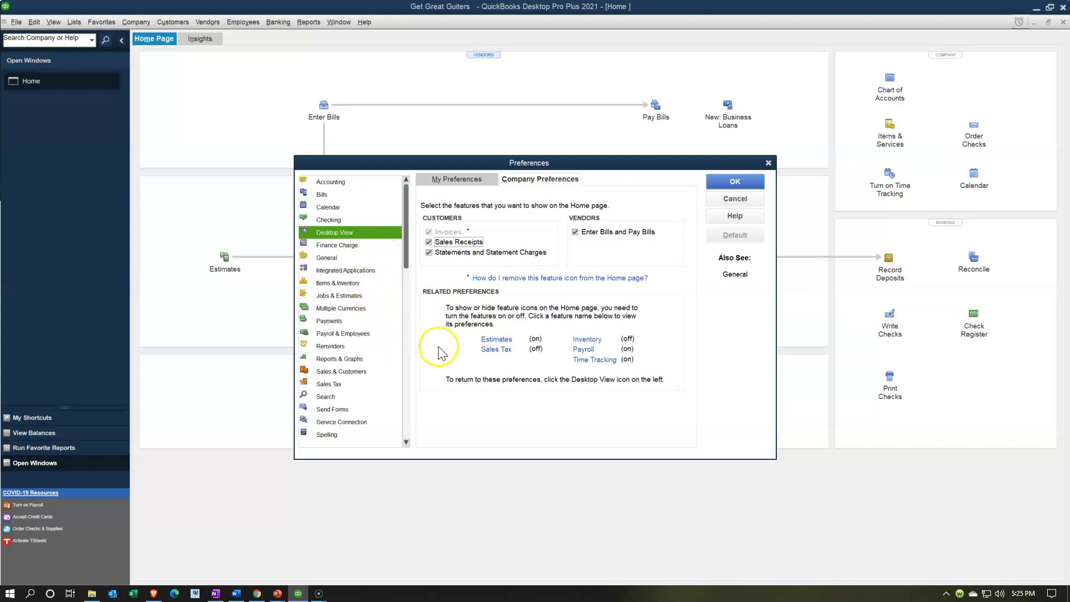
View Estimates preferences, return to Desktop View, then switch to Finance Charge settings
{"action": "left_click", "coordinate": [493, 340]}
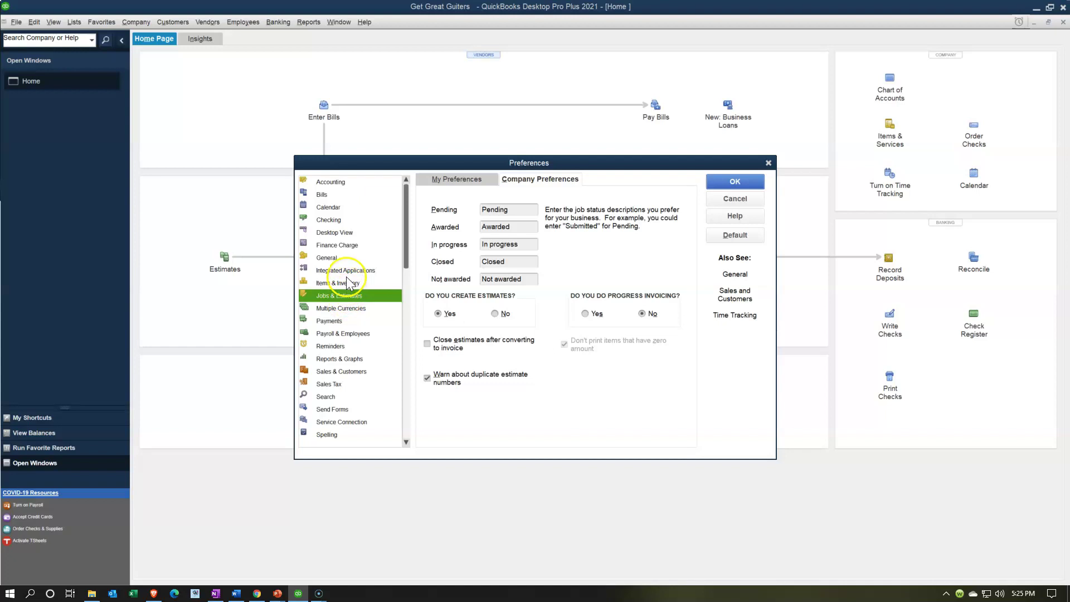
{"action": "left_click", "coordinate": [333, 233]}
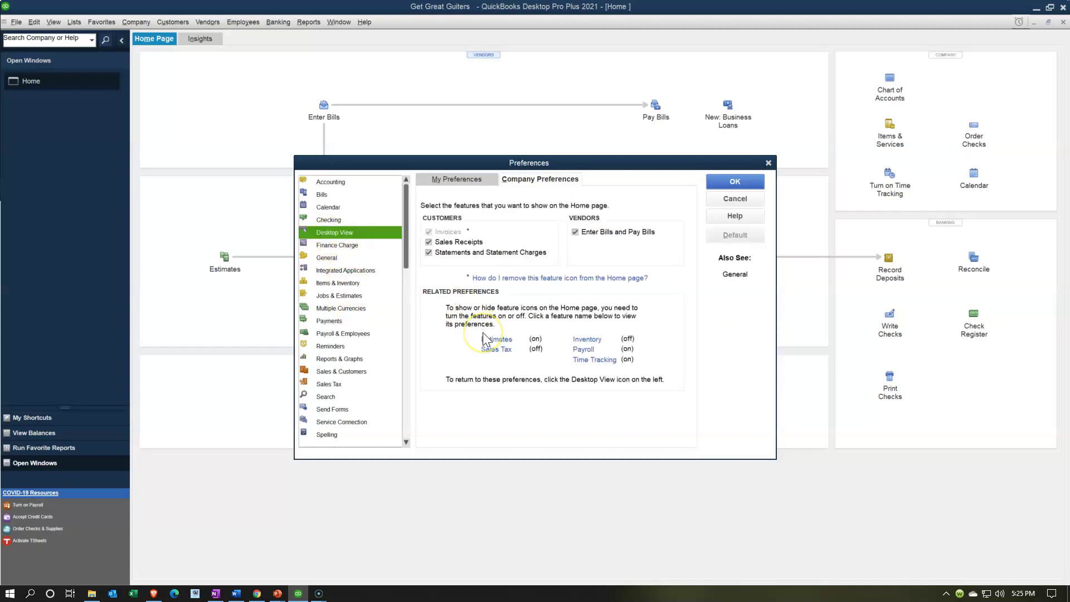
{"action": "left_click", "coordinate": [350, 246]}
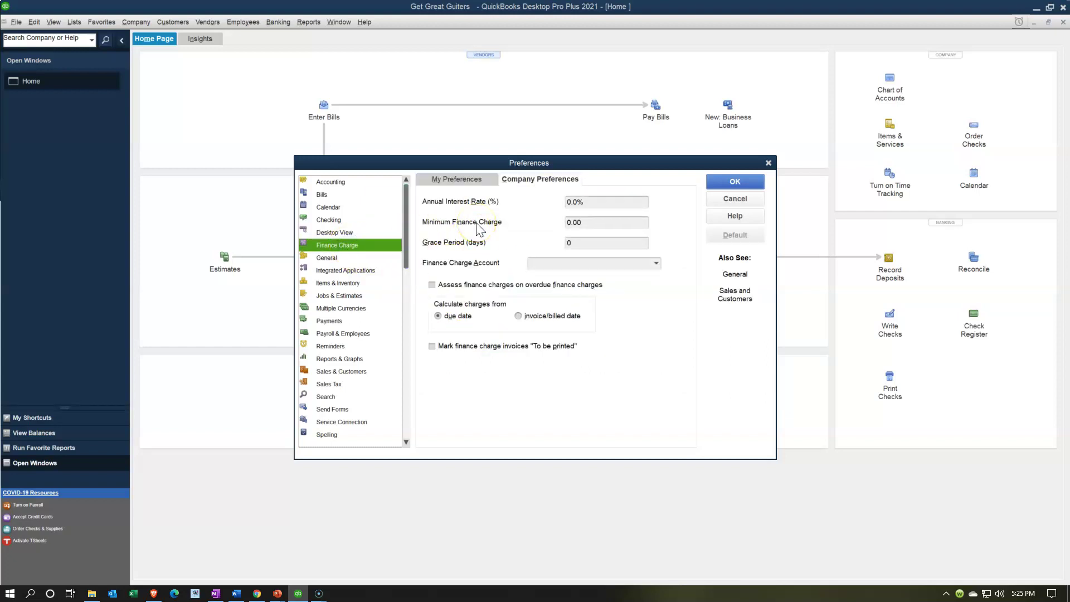
{"action": "left_click", "coordinate": [453, 179]}
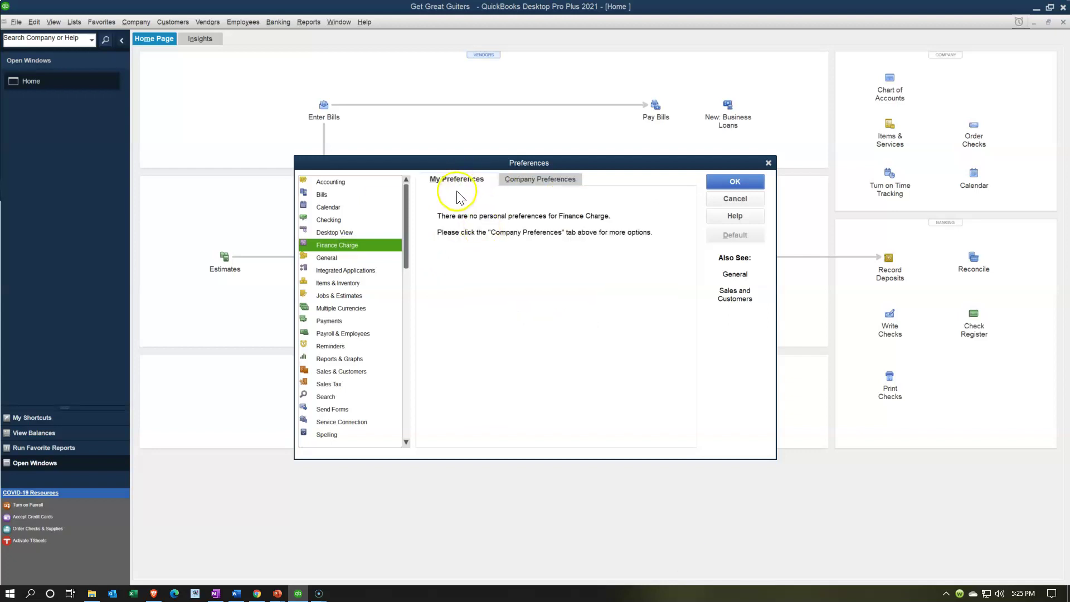
{"action": "left_click", "coordinate": [517, 180]}
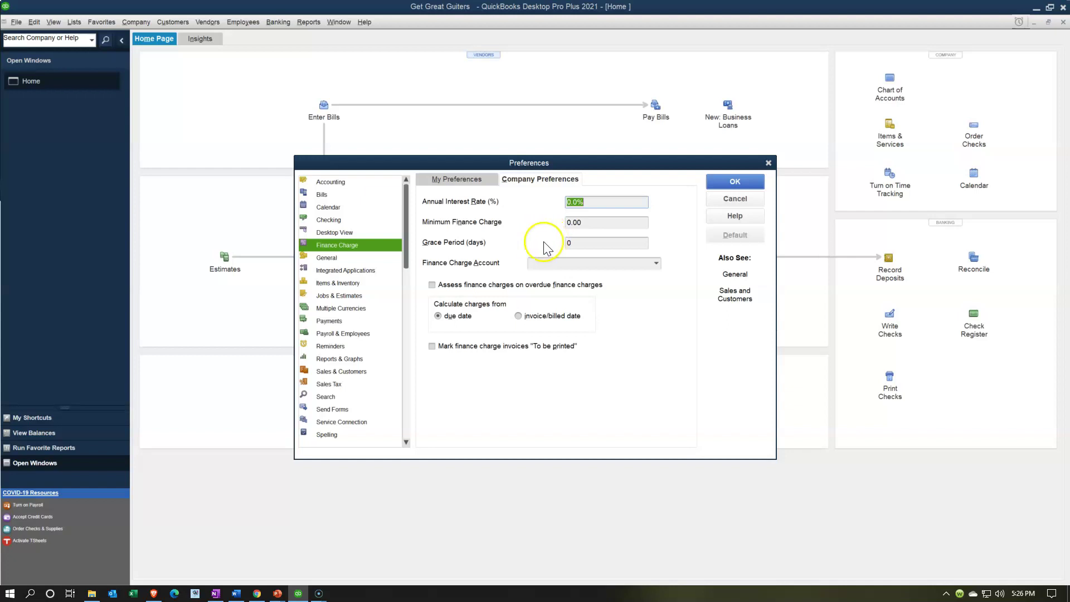
{"action": "left_click", "coordinate": [656, 263]}
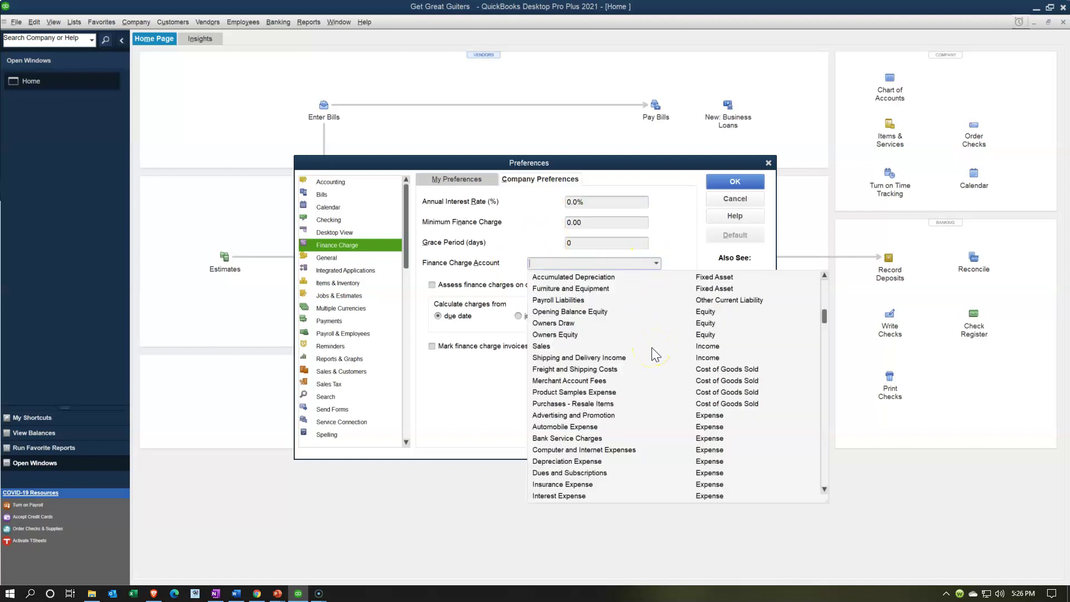
{"action": "scroll", "coordinate": [651, 346], "scroll_direction": "up", "scroll_amount": 1}
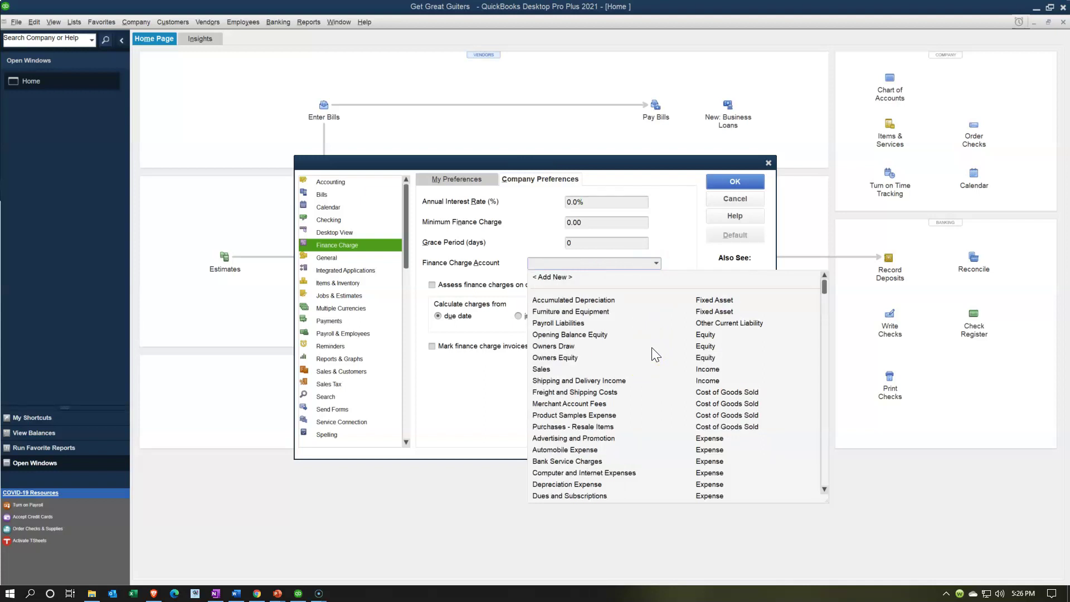
{"action": "scroll", "coordinate": [651, 346], "scroll_direction": "down", "scroll_amount": 2}
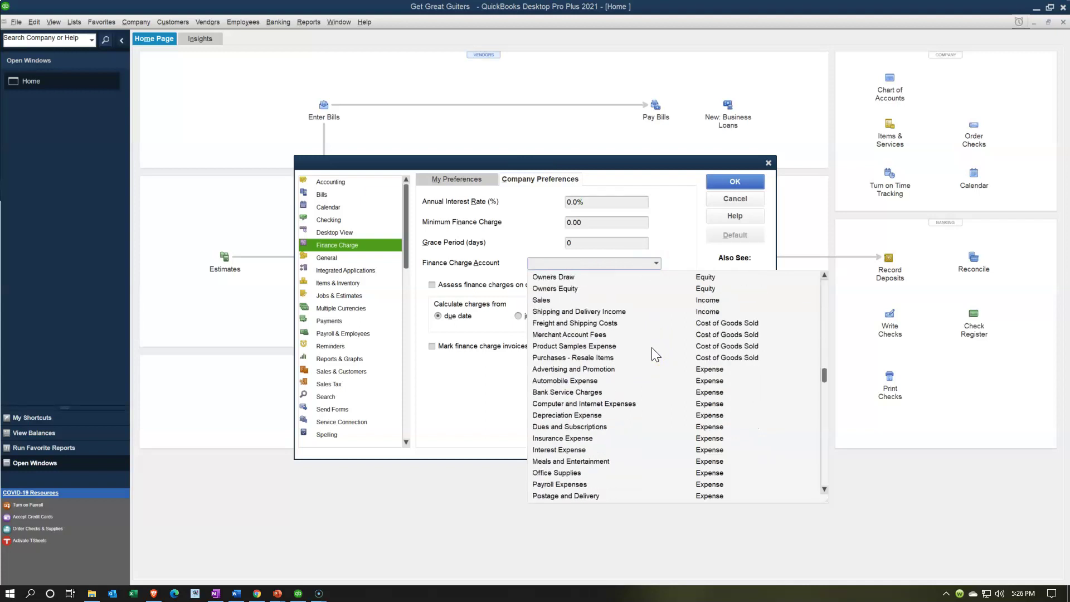
{"action": "left_click", "coordinate": [552, 301]}
{"action": "left_click", "coordinate": [465, 394]}
{"action": "left_click", "coordinate": [450, 346]}
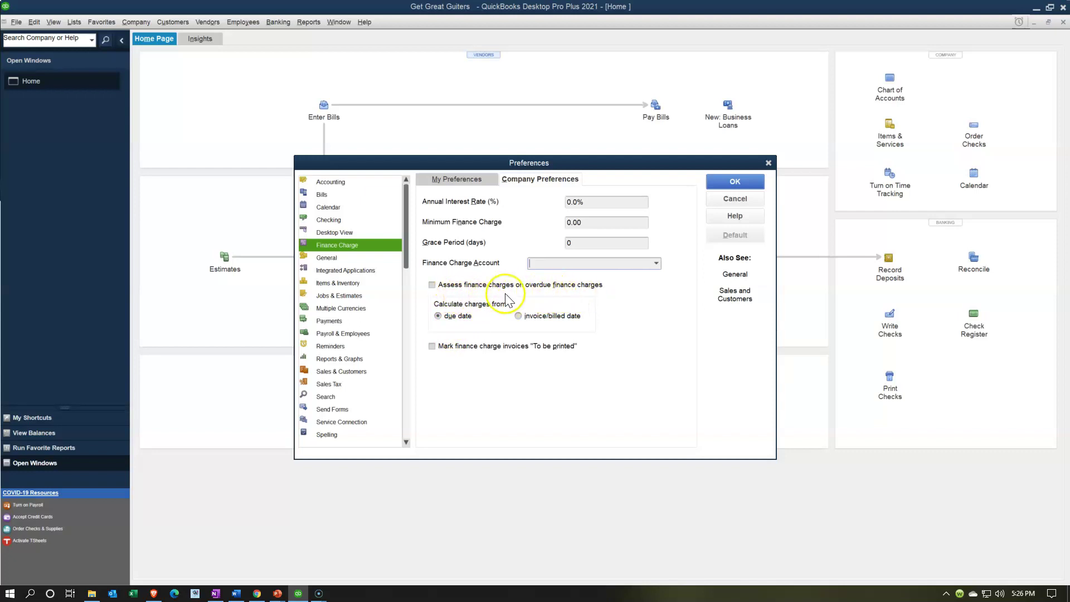
{"action": "left_click", "coordinate": [432, 284]}
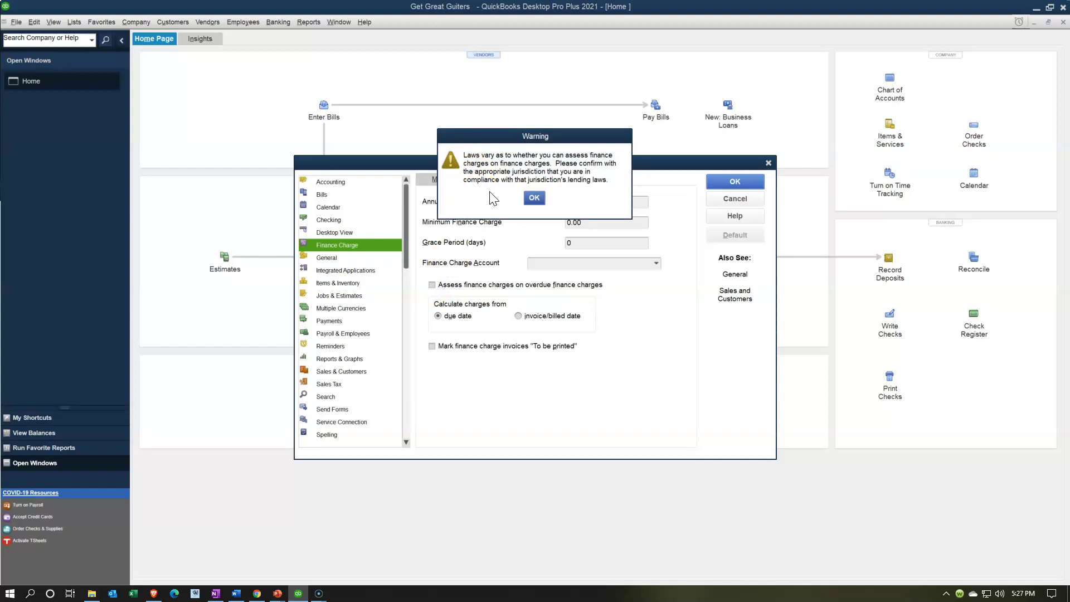
{"action": "left_click", "coordinate": [534, 198]}
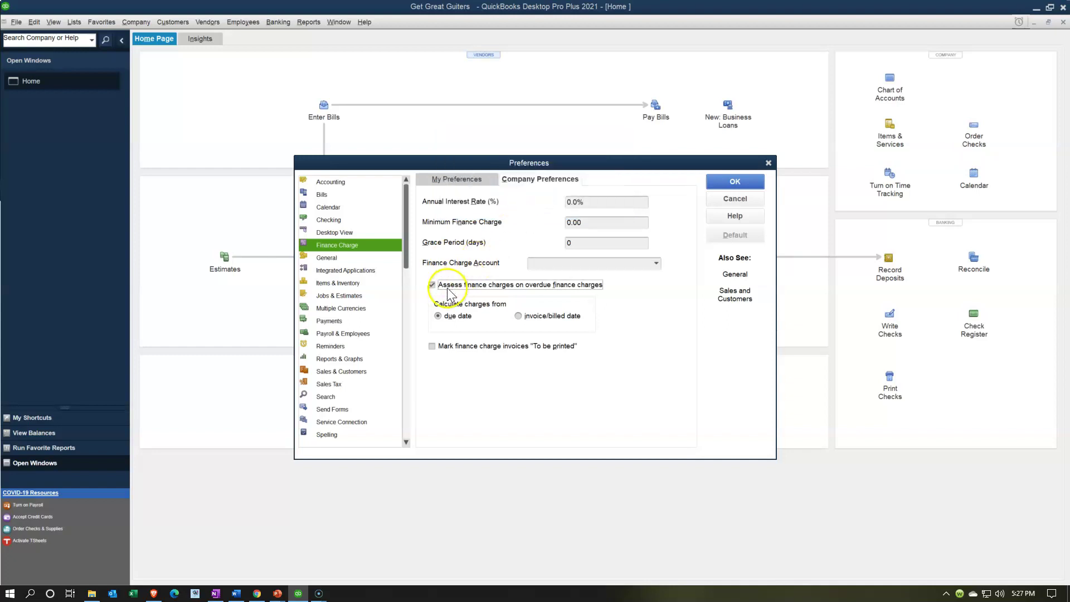
{"action": "left_click", "coordinate": [432, 285]}
{"action": "left_click", "coordinate": [626, 315]}
Show the General preferences and switch to its personal My Preferences options
{"action": "left_click", "coordinate": [320, 258]}
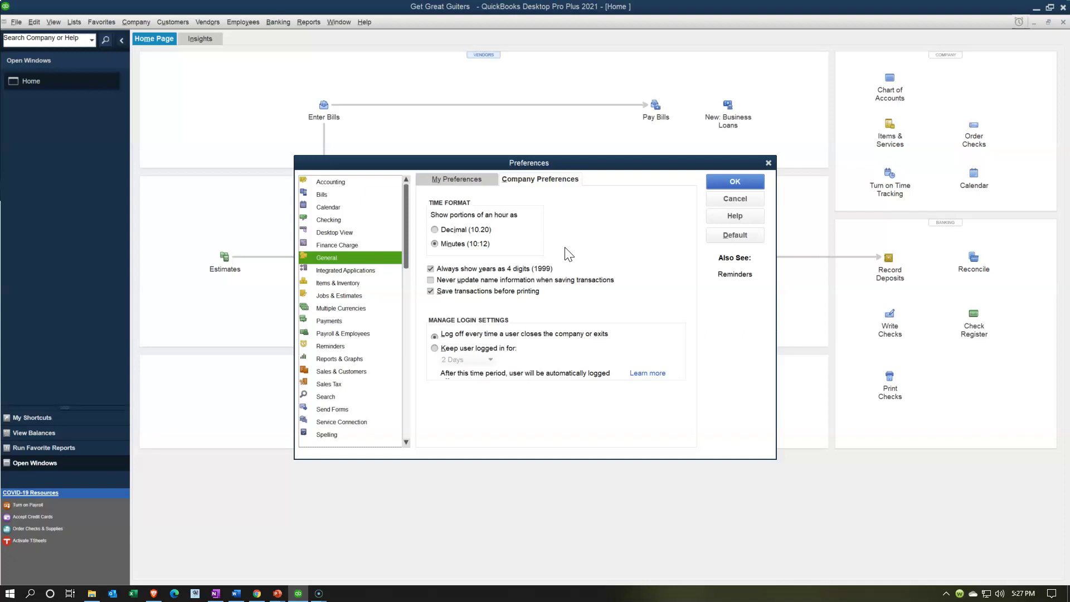
{"action": "left_click", "coordinate": [477, 179]}
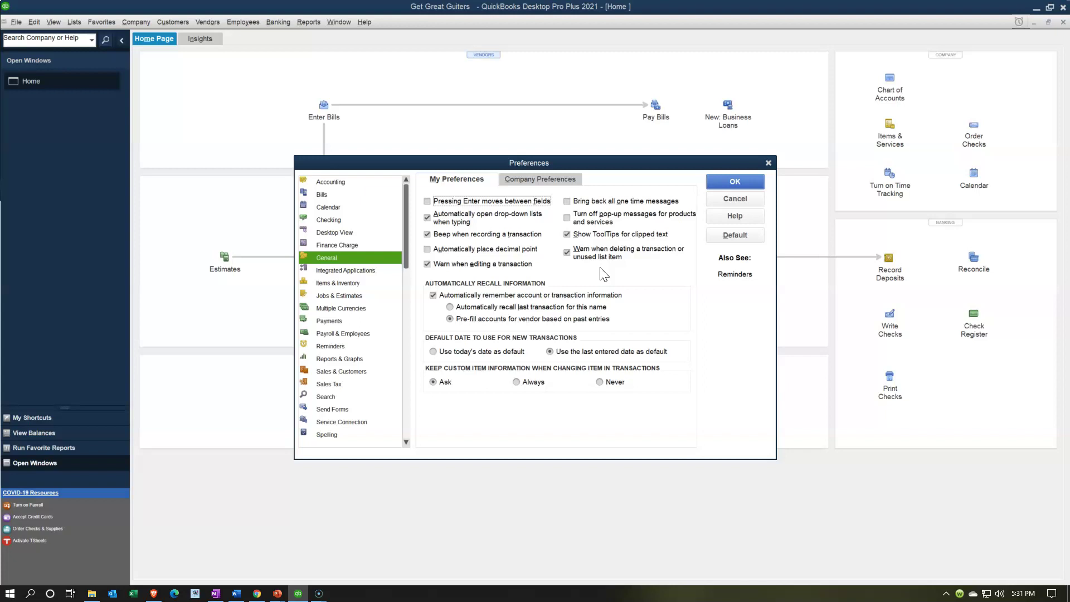
{"action": "left_click", "coordinate": [630, 294]}
{"action": "left_click", "coordinate": [625, 304]}
{"action": "left_click", "coordinate": [615, 312]}
{"action": "left_click", "coordinate": [614, 322]}
{"action": "left_click", "coordinate": [455, 332]}
Show General's Company Preferences with the time format and login settings
{"action": "left_click", "coordinate": [535, 178]}
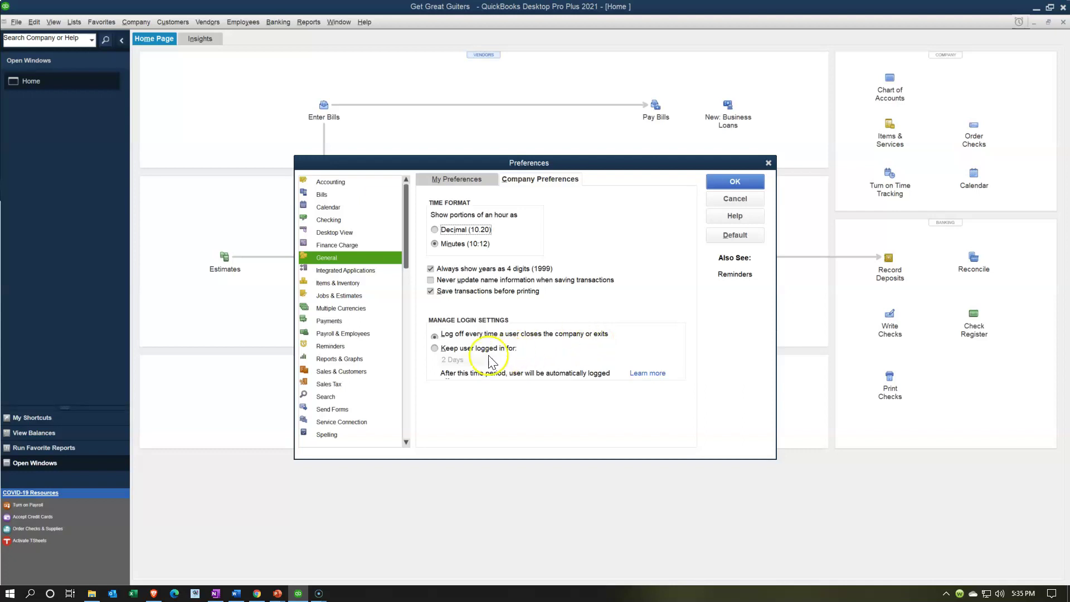
{"action": "left_click", "coordinate": [434, 348]}
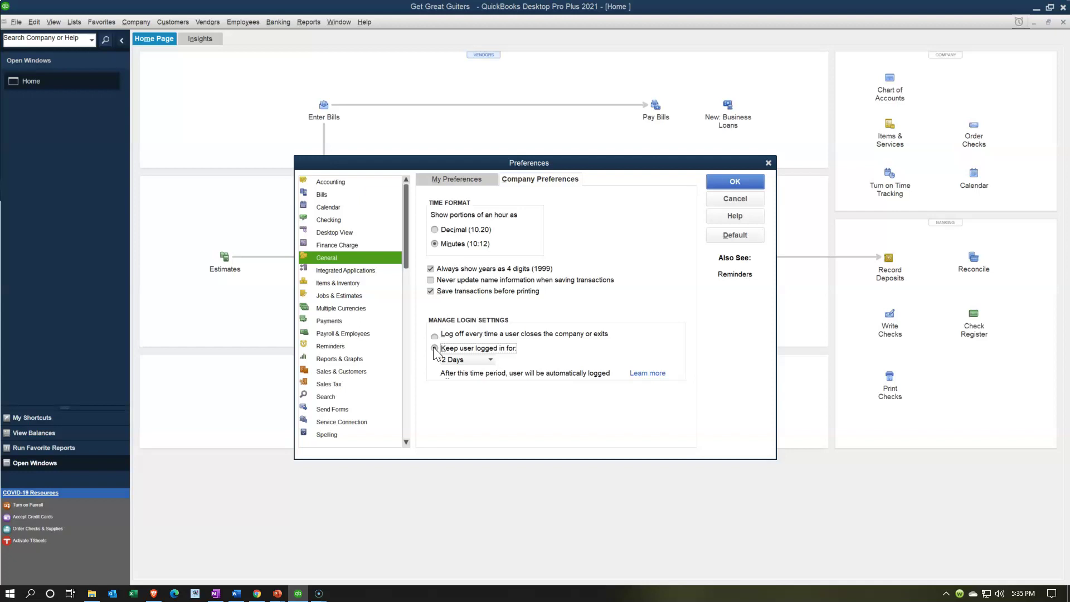
{"action": "left_click", "coordinate": [487, 360]}
{"action": "left_click", "coordinate": [486, 359]}
{"action": "left_click", "coordinate": [466, 365]}
{"action": "left_click", "coordinate": [434, 335]}
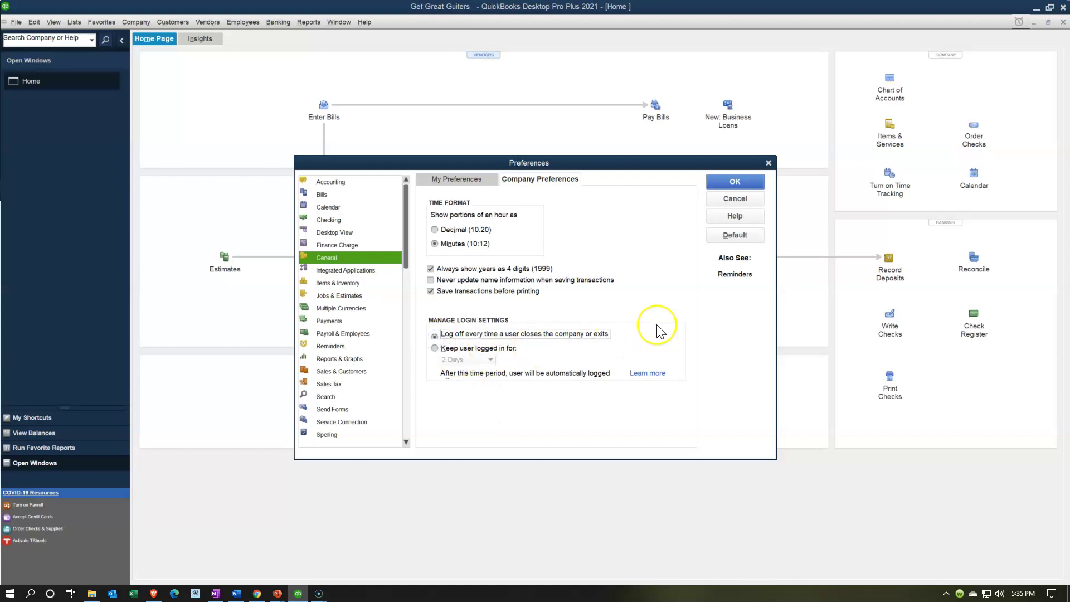